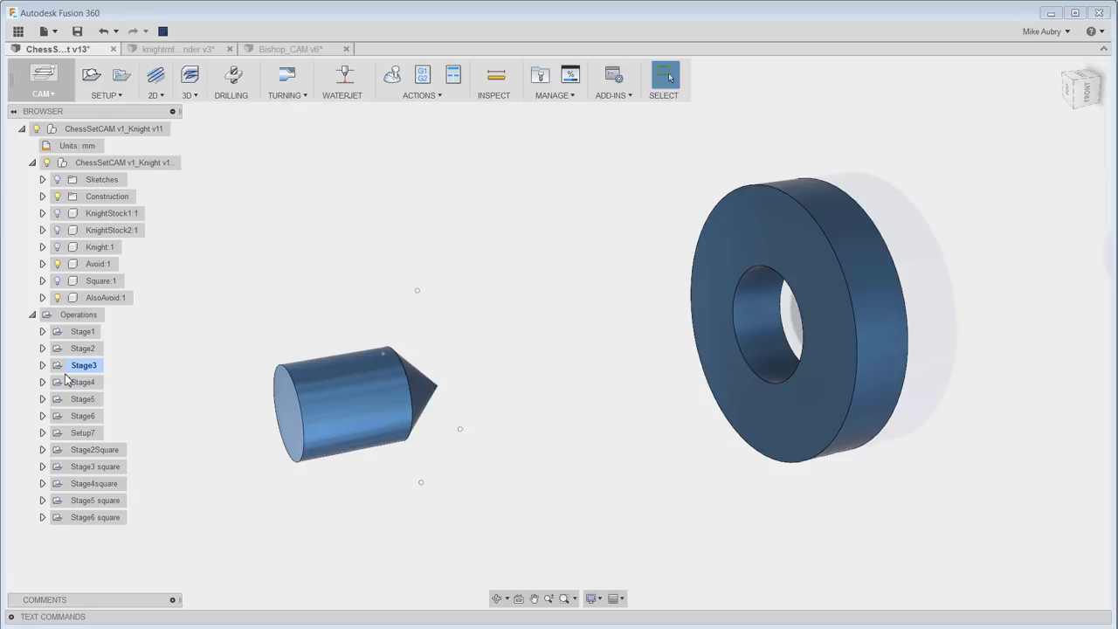
# Simulate the machining operations of the Stage3 setup
pyautogui.rightClick(74, 366)
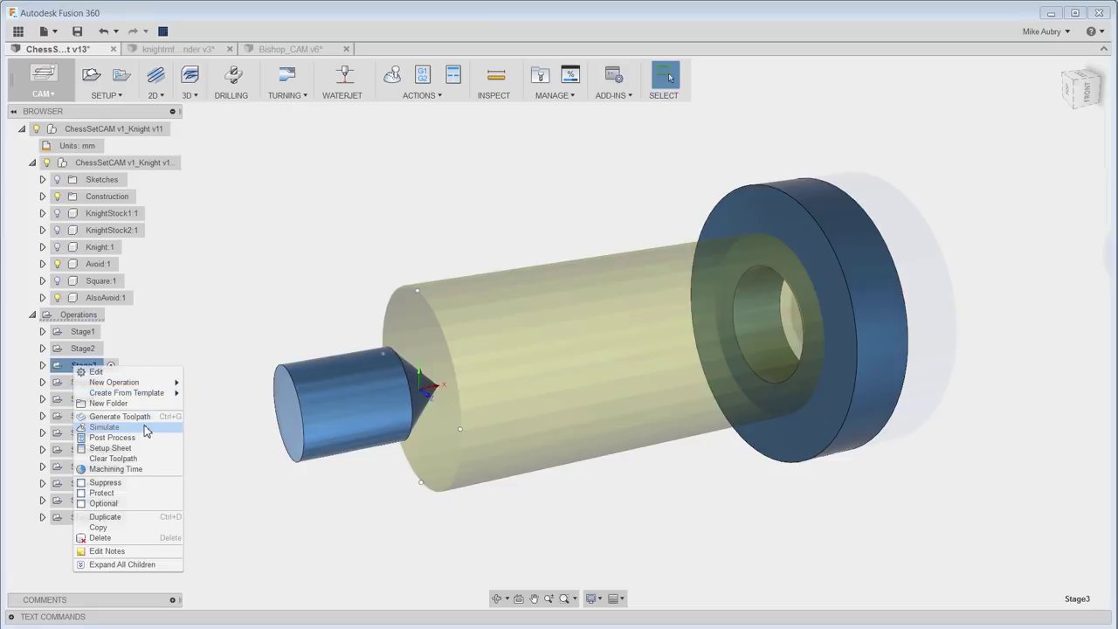
pyautogui.click(104, 427)
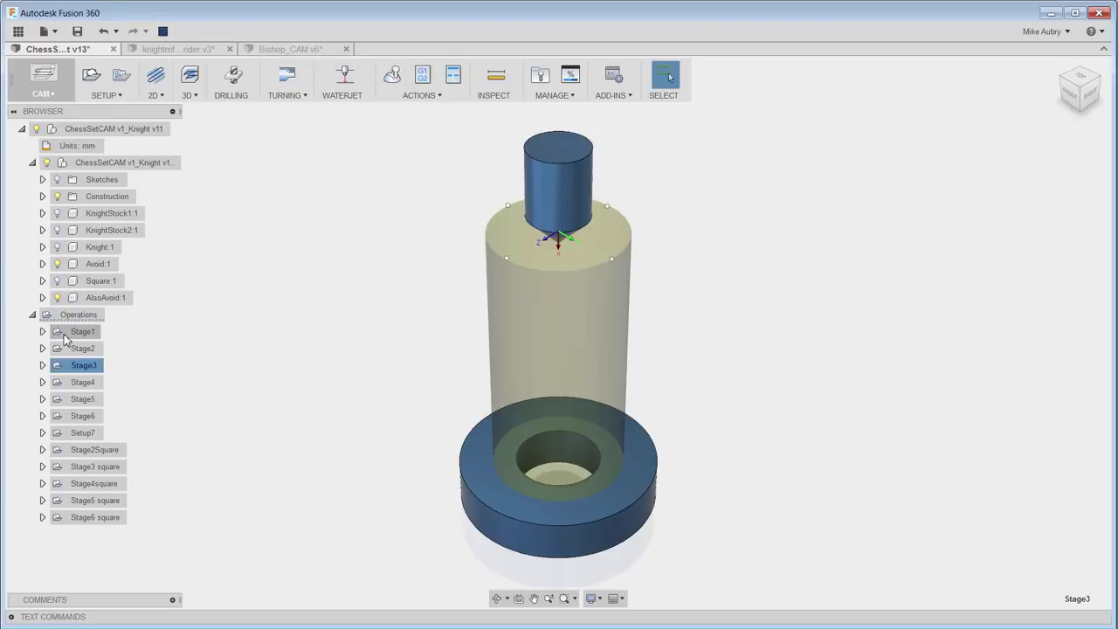
# Simulate all setups from Stage1 through Stage6 square together and advance the simulation to the end of the toolpath
pyautogui.click(65, 336)
pyautogui.keyDown('shift'); pyautogui.click(103, 516); pyautogui.keyUp('shift')
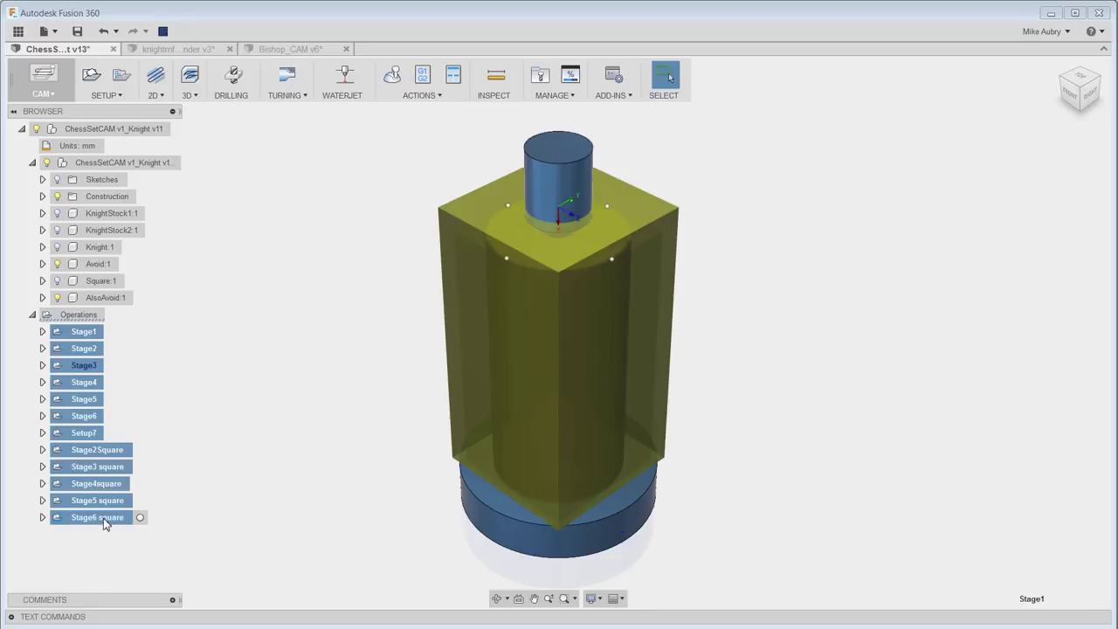
pyautogui.rightClick(77, 332)
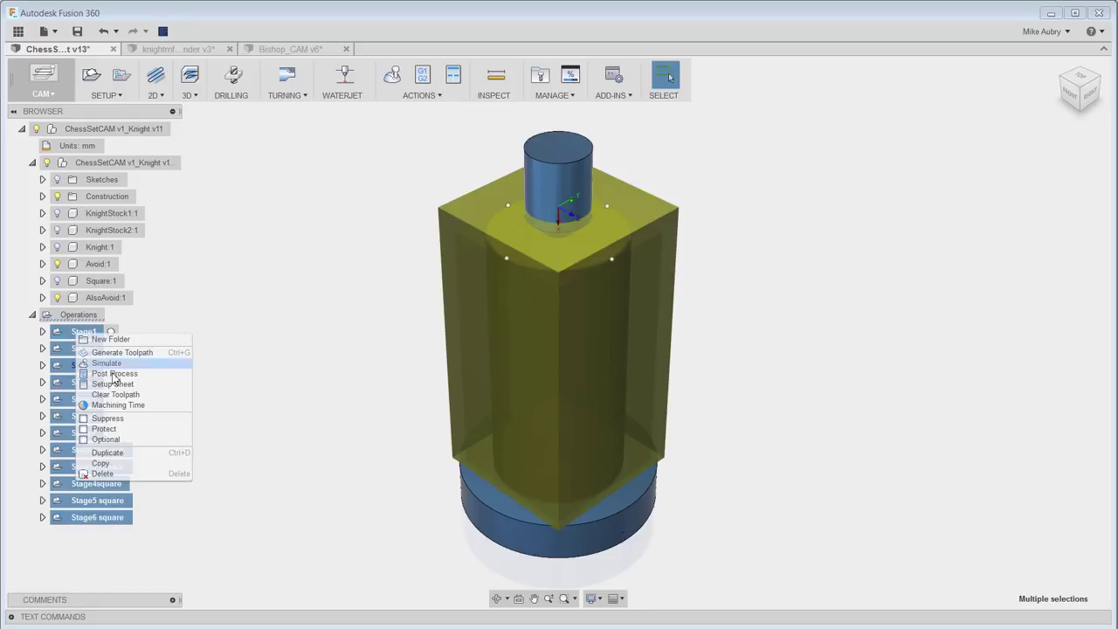
pyautogui.click(109, 363)
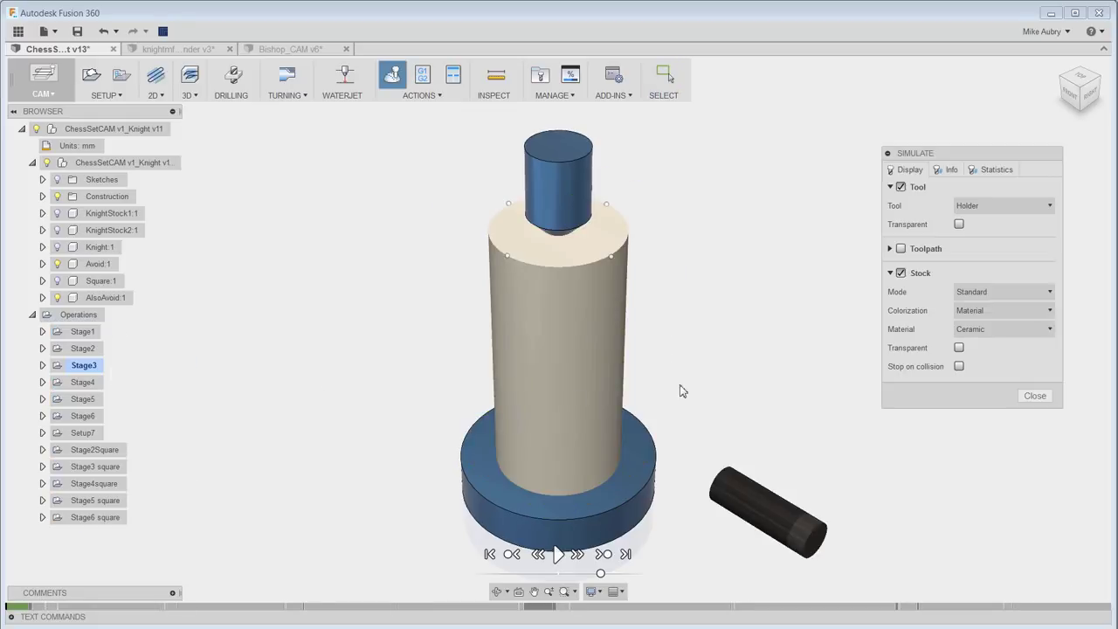
pyautogui.click(626, 556)
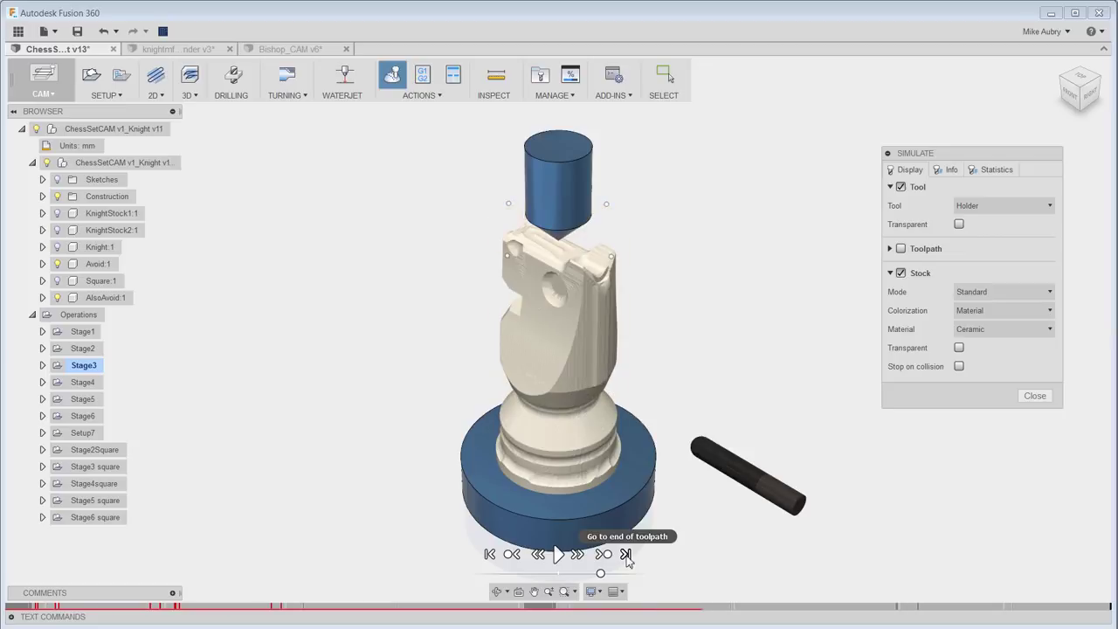
# Save the machined knight stock from the simulation to a file
pyautogui.rightClick(734, 254)
pyautogui.moveTo(764, 400)
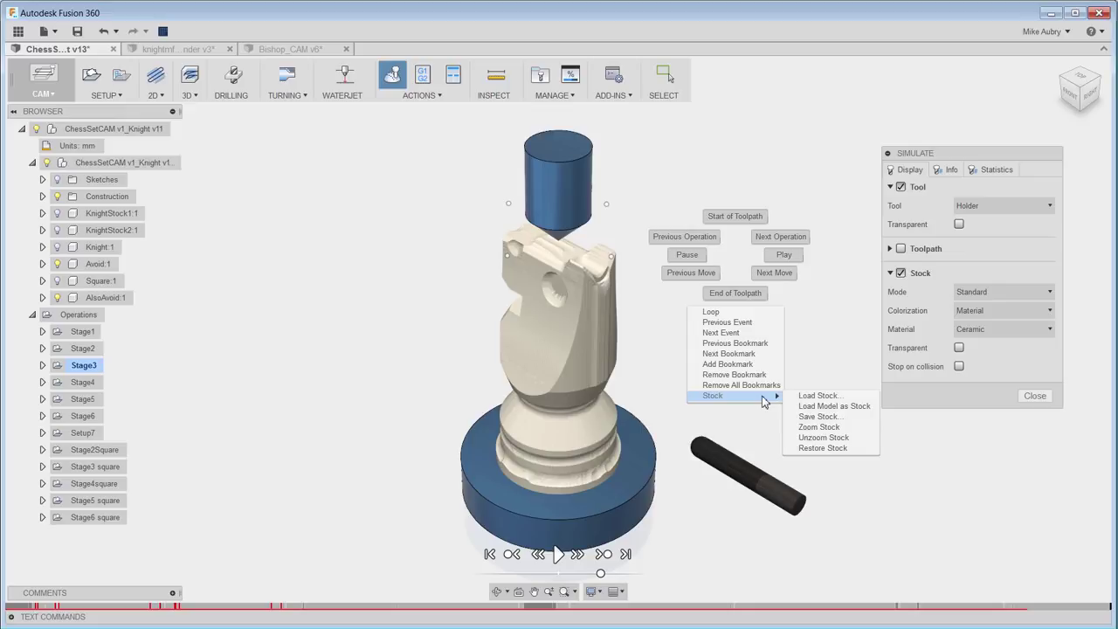
pyautogui.click(828, 421)
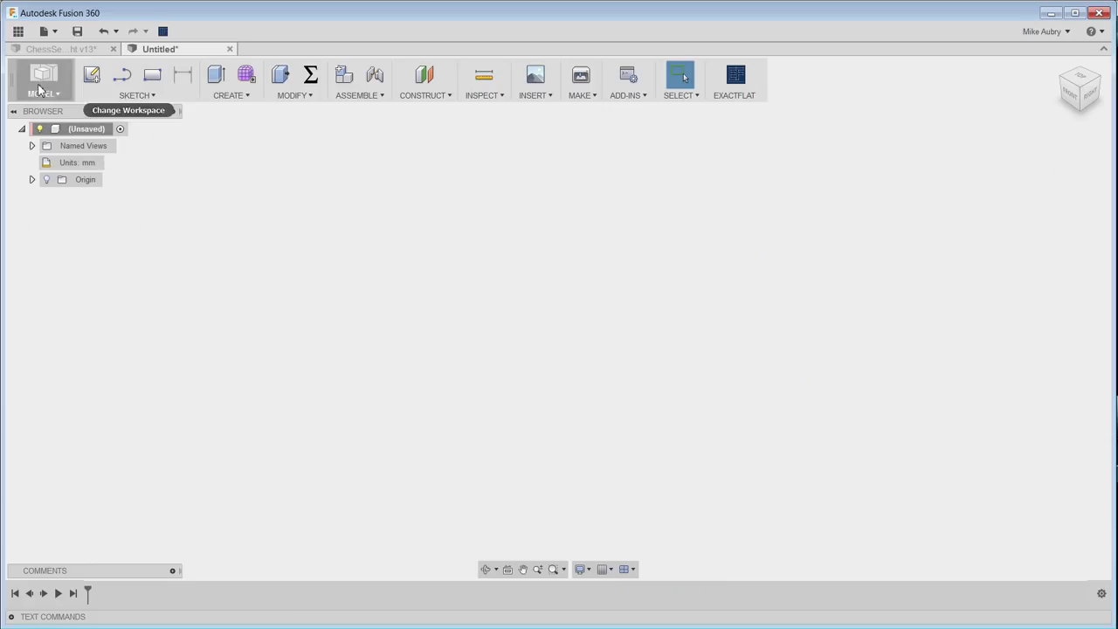
# Create a sculpt form in the empty design and insert the knight.stl mesh from the Desktop
pyautogui.click(246, 78)
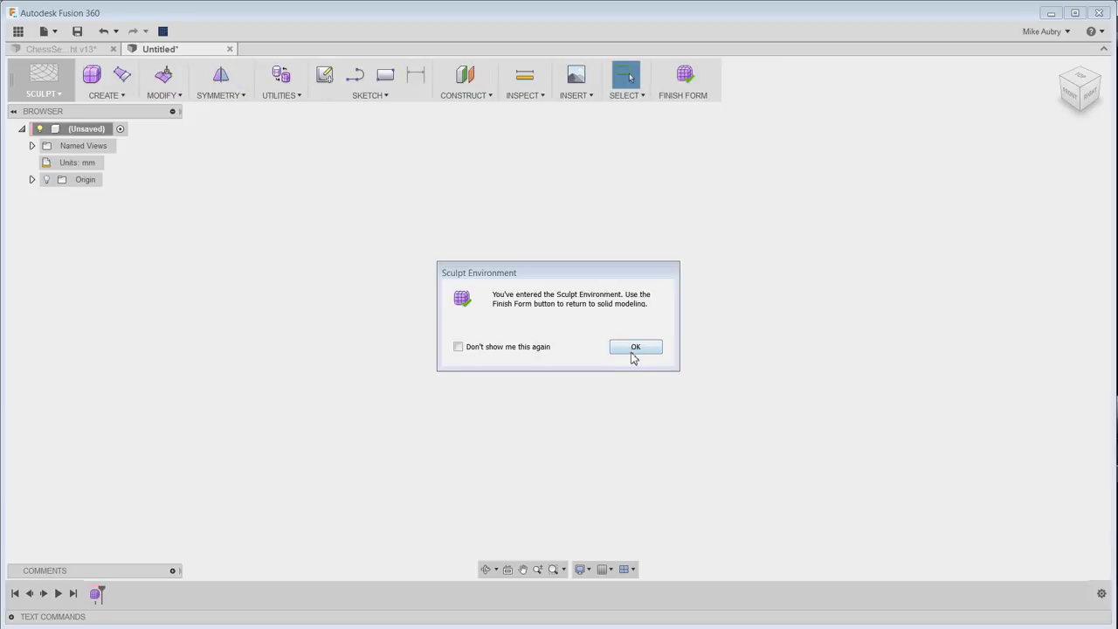
pyautogui.click(630, 354)
pyautogui.click(587, 97)
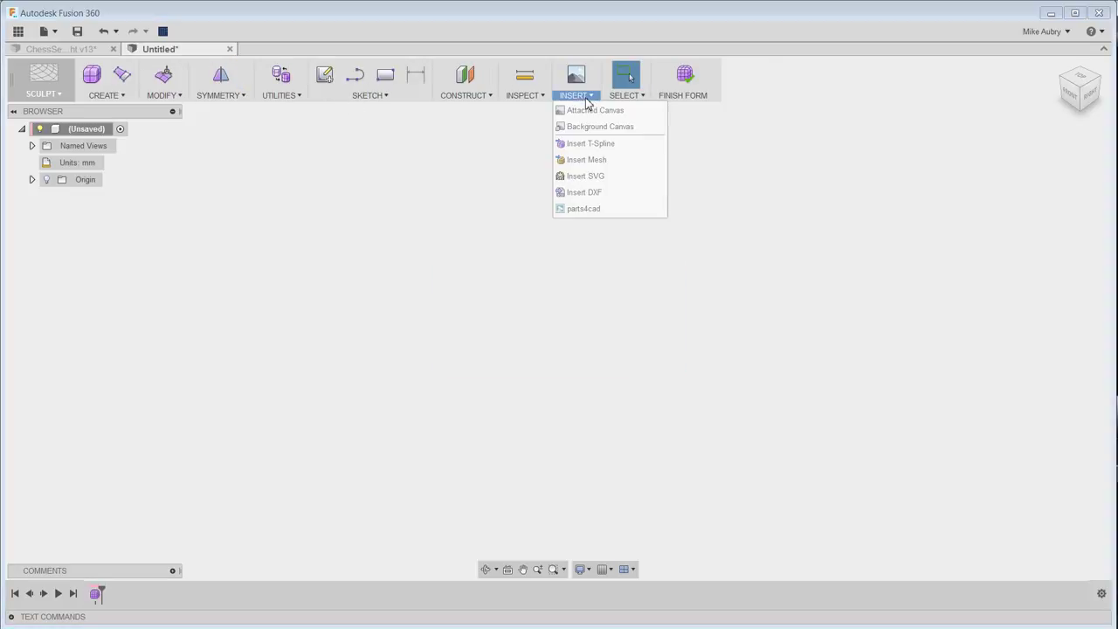
pyautogui.click(607, 168)
pyautogui.doubleClick(722, 350)
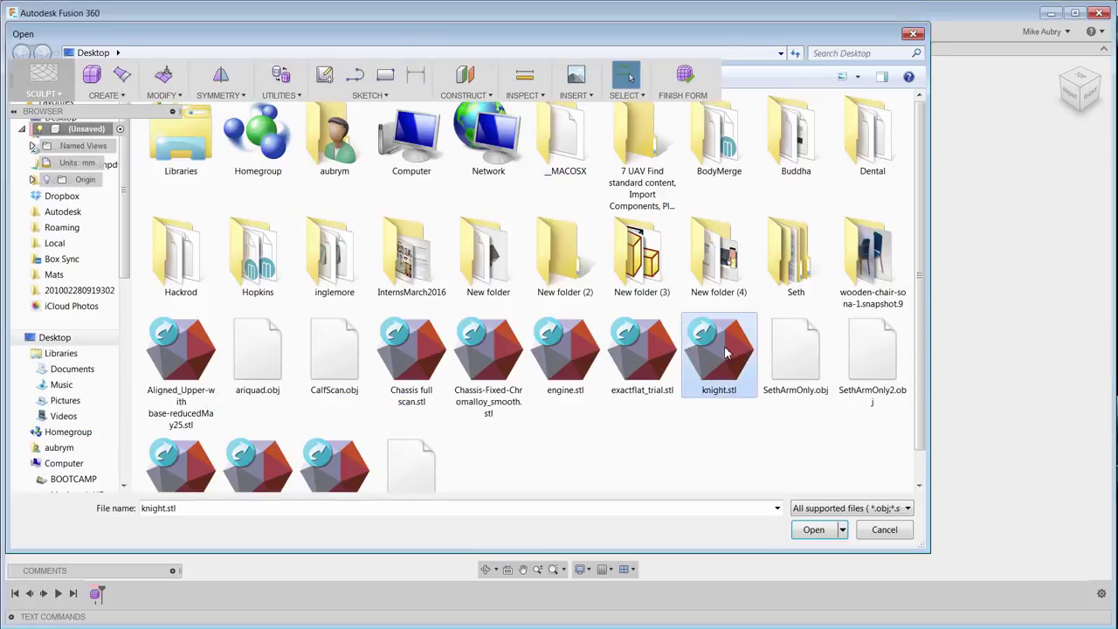
pyautogui.click(993, 220)
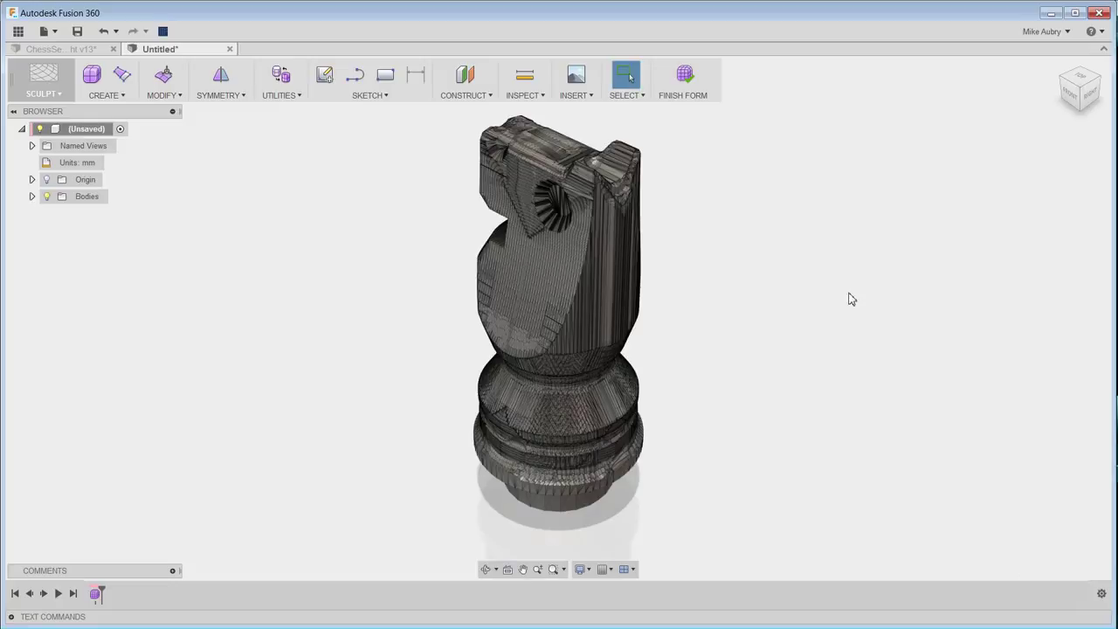
# Apply the 3D Maple - Unfinished wood appearance from the Fusion 360 Appearance Library to the knight mesh body
pyautogui.rightClick(847, 293)
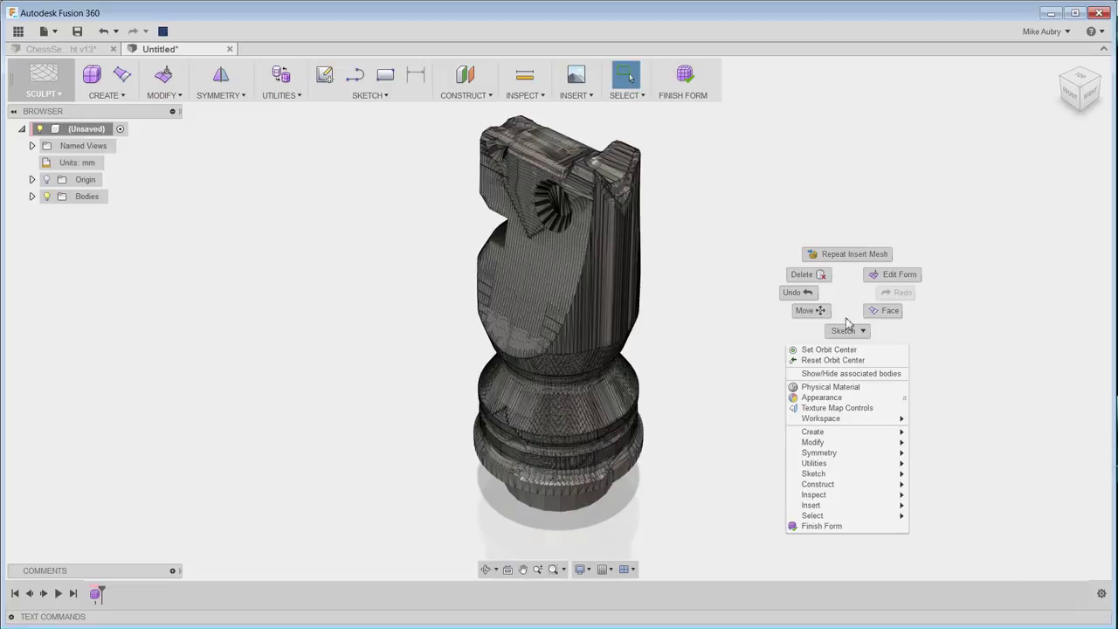
pyautogui.click(844, 400)
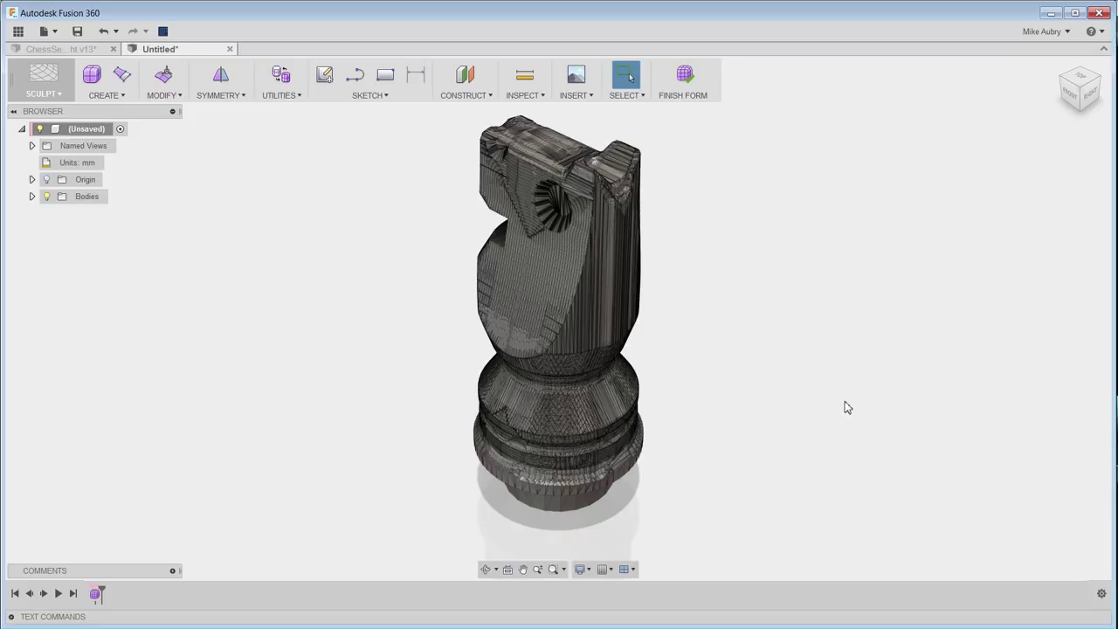
pyautogui.click(789, 442)
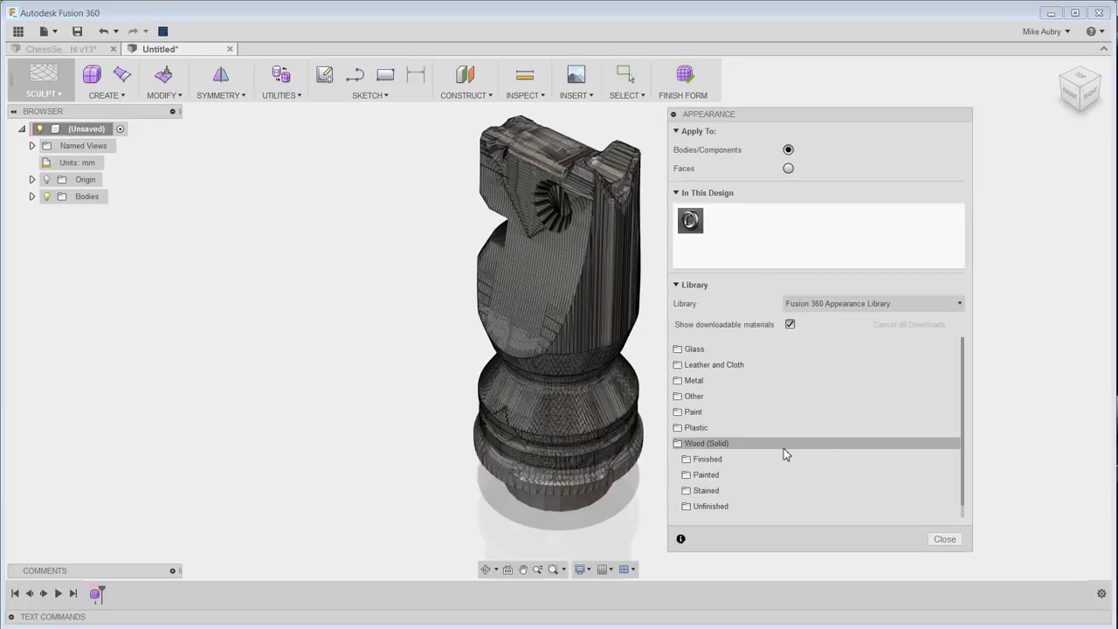
pyautogui.click(773, 504)
pyautogui.scroll(-1, 873, 464)
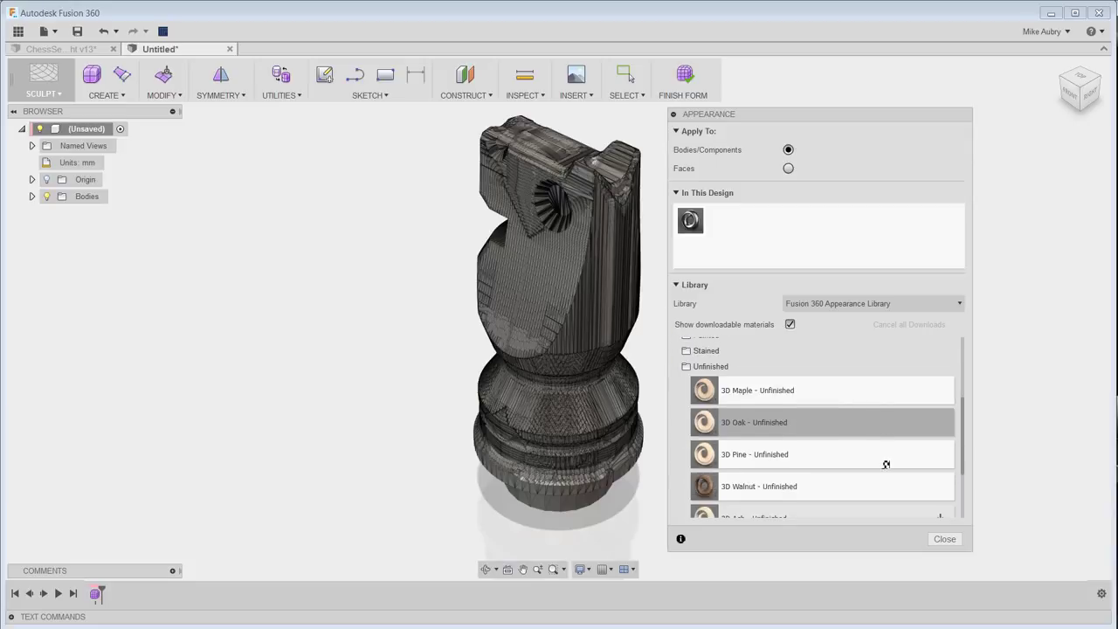
pyautogui.click(880, 463)
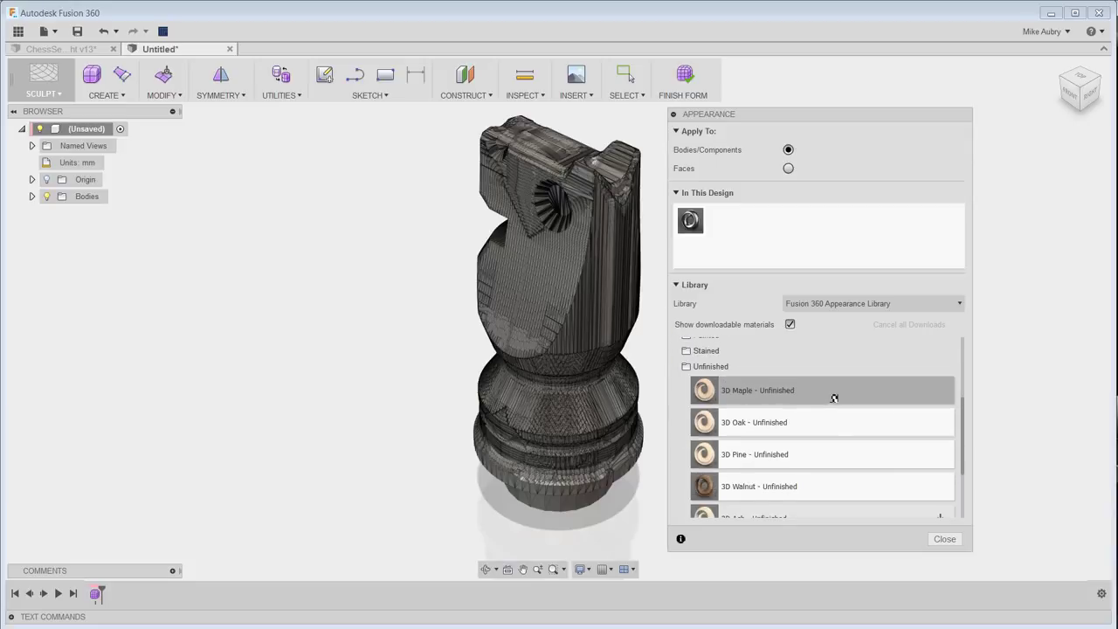
pyautogui.moveTo(833, 392); pyautogui.dragTo(594, 357)
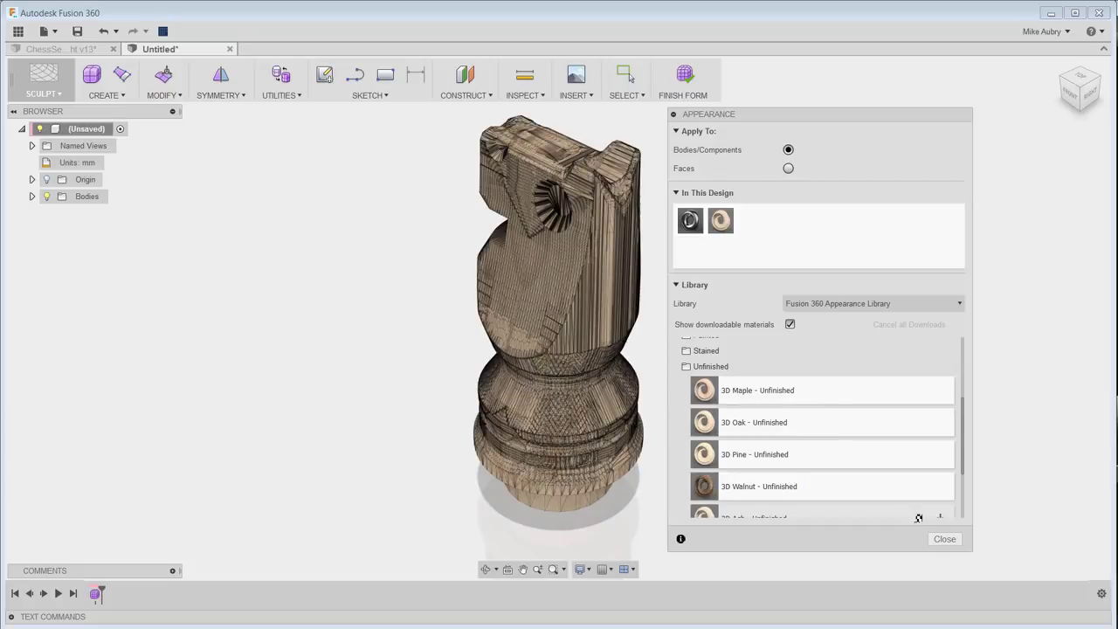
pyautogui.click(943, 539)
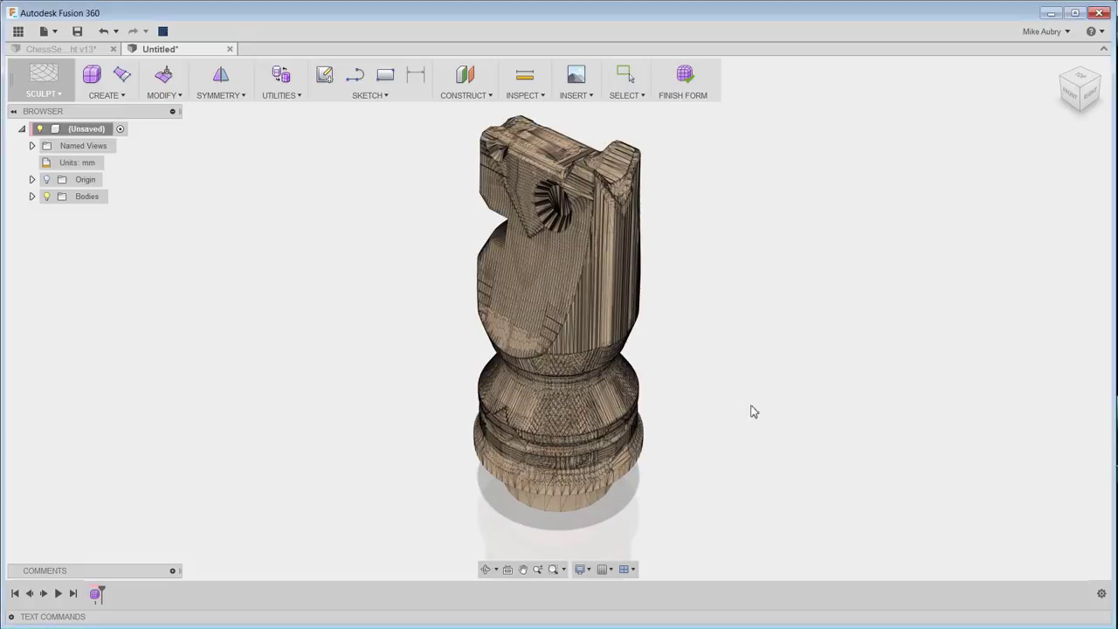
# Set the visual style to Shaded so the knight mesh displays without edges, and inspect the piece from another angle
pyautogui.keyDown('shift'); pyautogui.moveTo(751, 412); pyautogui.dragTo(564, 215, button='middle'); pyautogui.keyUp('shift')
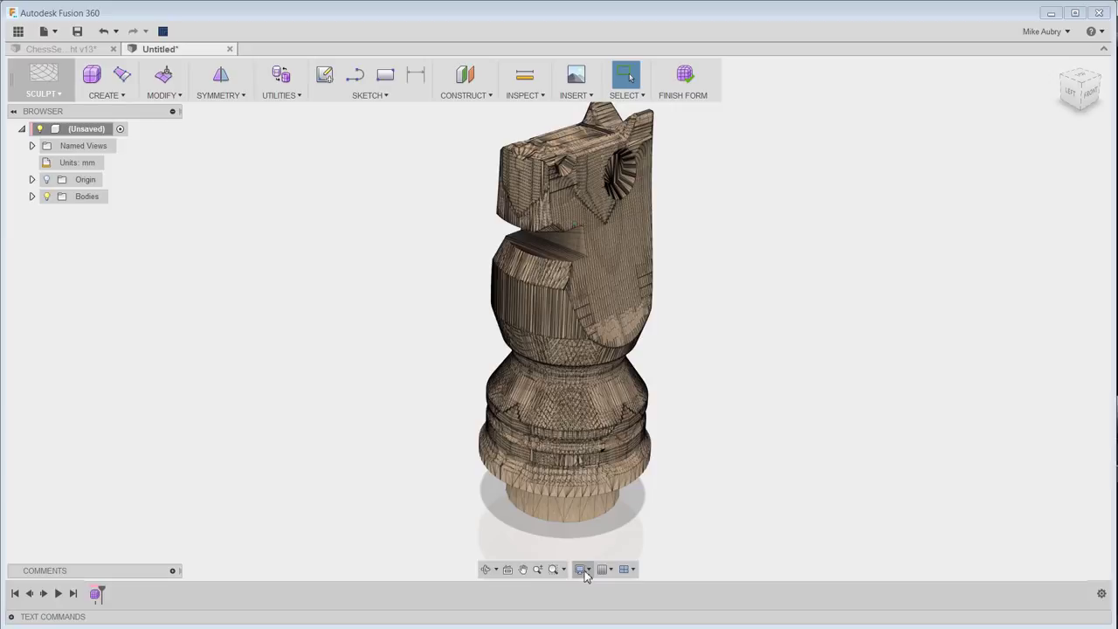
pyautogui.click(585, 570)
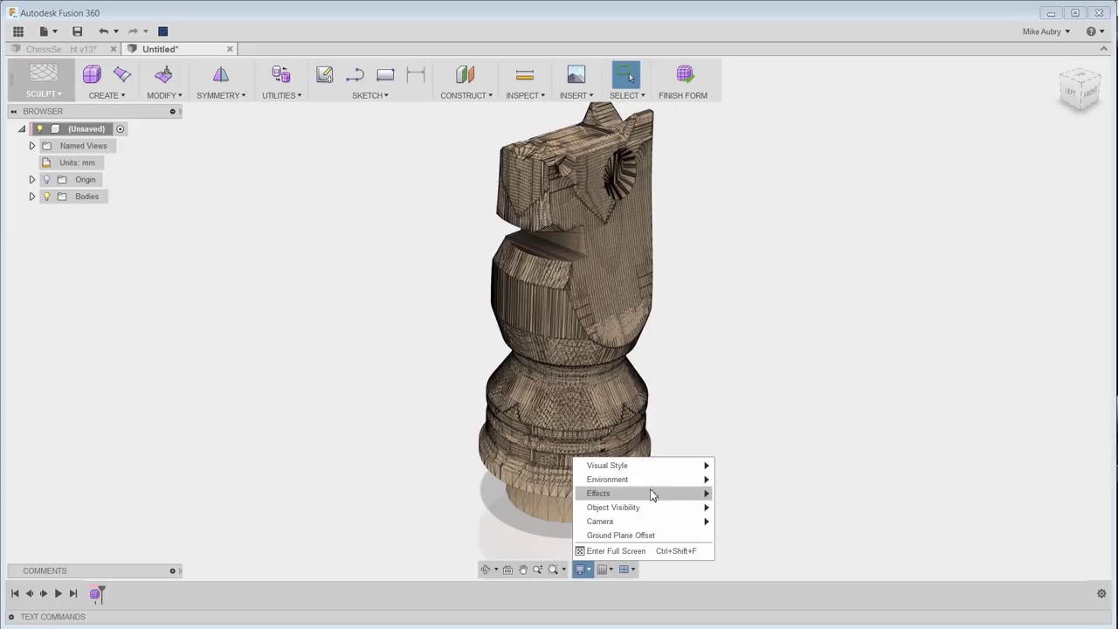
pyautogui.moveTo(681, 465)
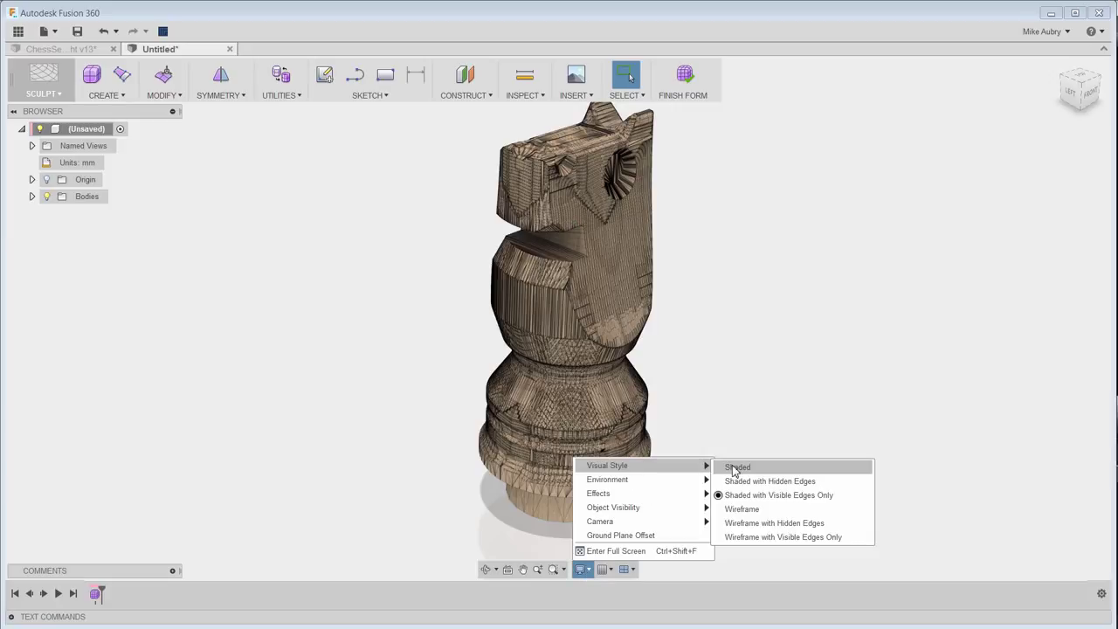
pyautogui.click(735, 468)
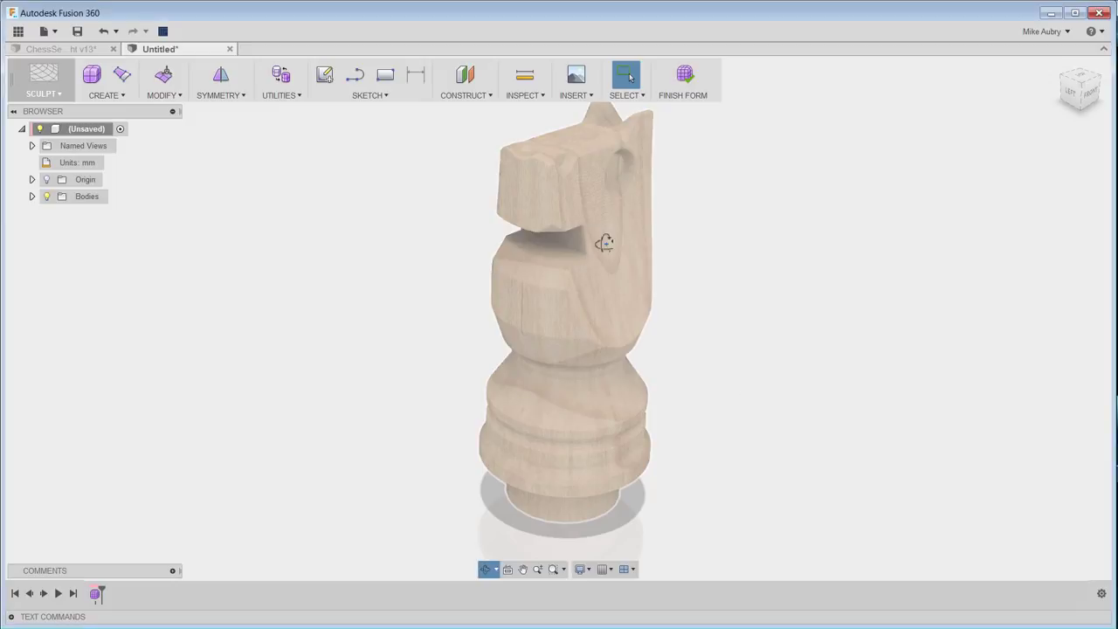
pyautogui.keyDown('shift'); pyautogui.moveTo(604, 243); pyautogui.dragTo(604, 254, button='middle'); pyautogui.keyUp('shift')
pyautogui.click(731, 466)
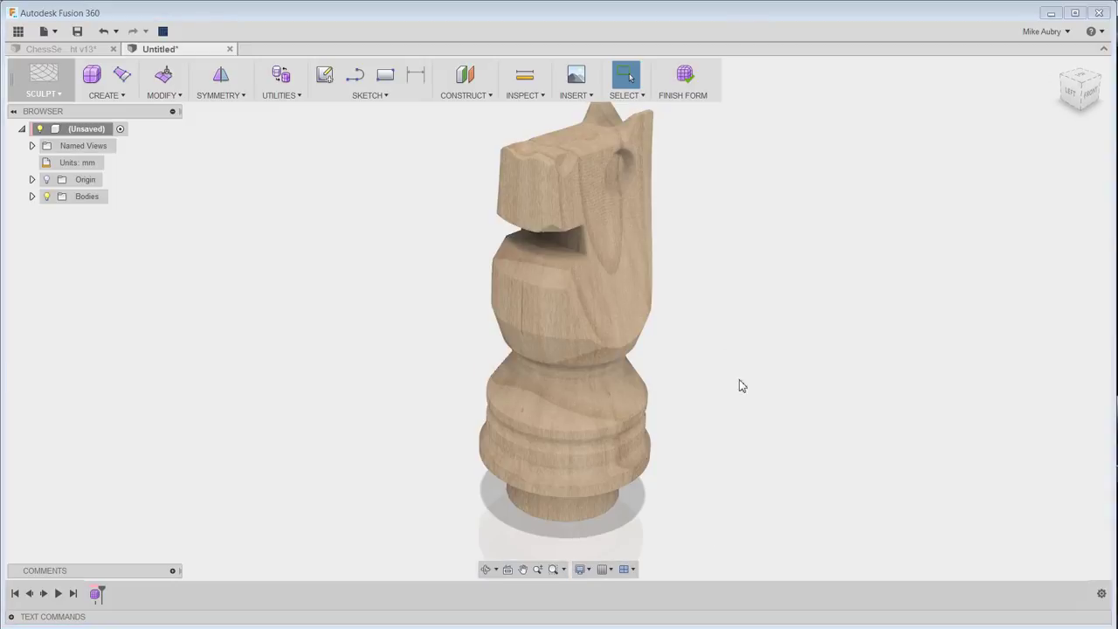
pyautogui.keyDown('shift'); pyautogui.moveTo(601, 242); pyautogui.dragTo(604, 254, button='middle'); pyautogui.keyUp('shift')
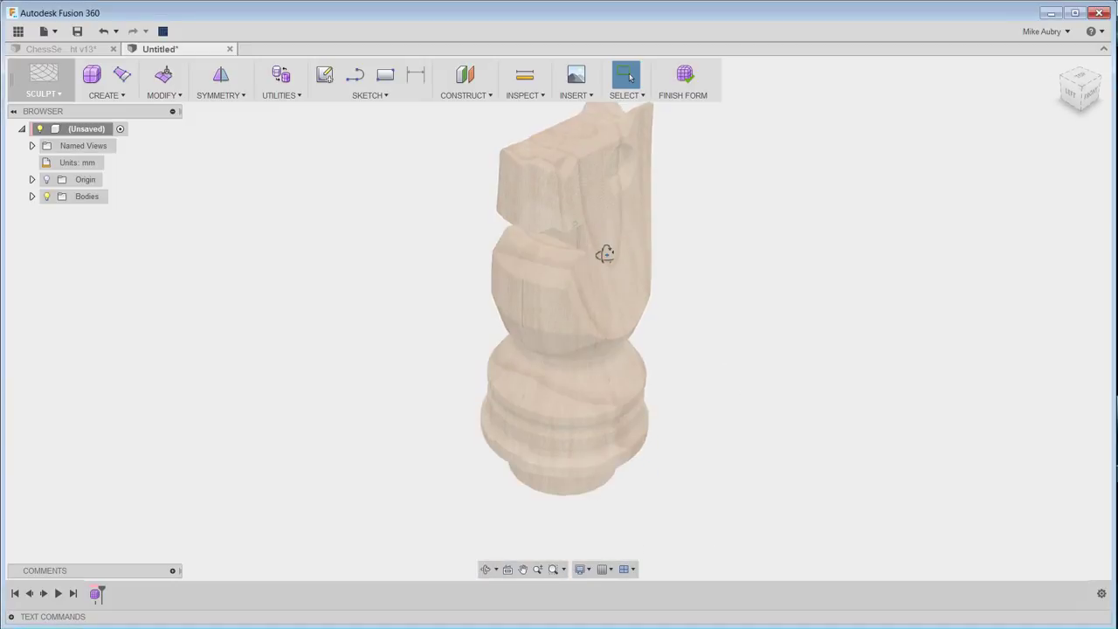
pyautogui.keyDown('shift'); pyautogui.moveTo(725, 280); pyautogui.dragTo(713, 317, button='middle'); pyautogui.keyUp('shift')
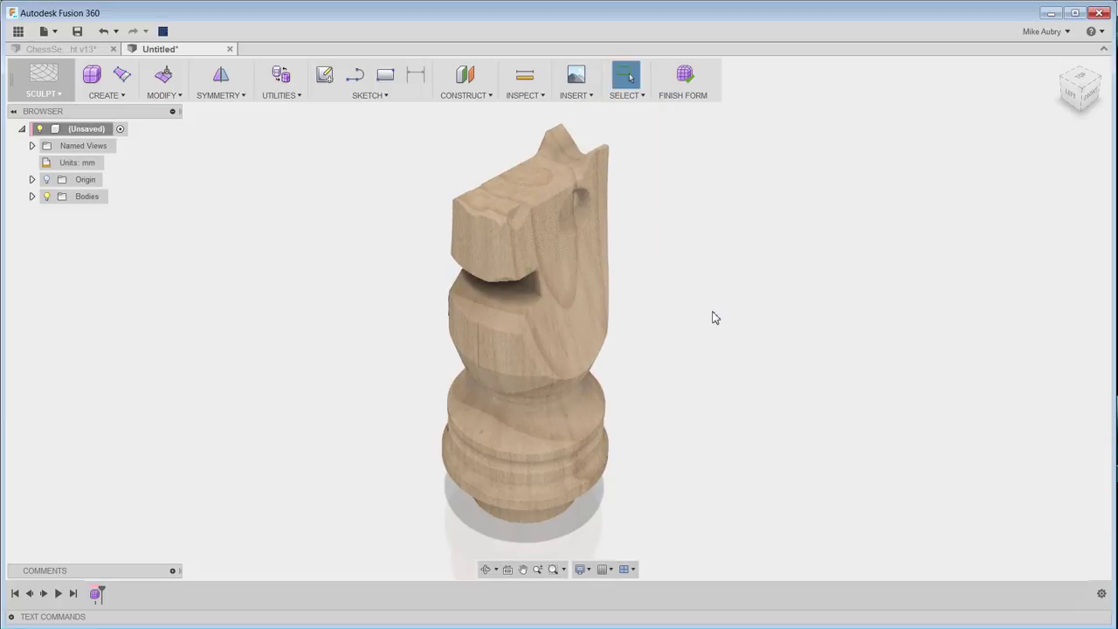
# Adjust the orientation of the wood grain on the knight with Texture Map Controls, using the 3D Texture projection type
pyautogui.rightClick(714, 317)
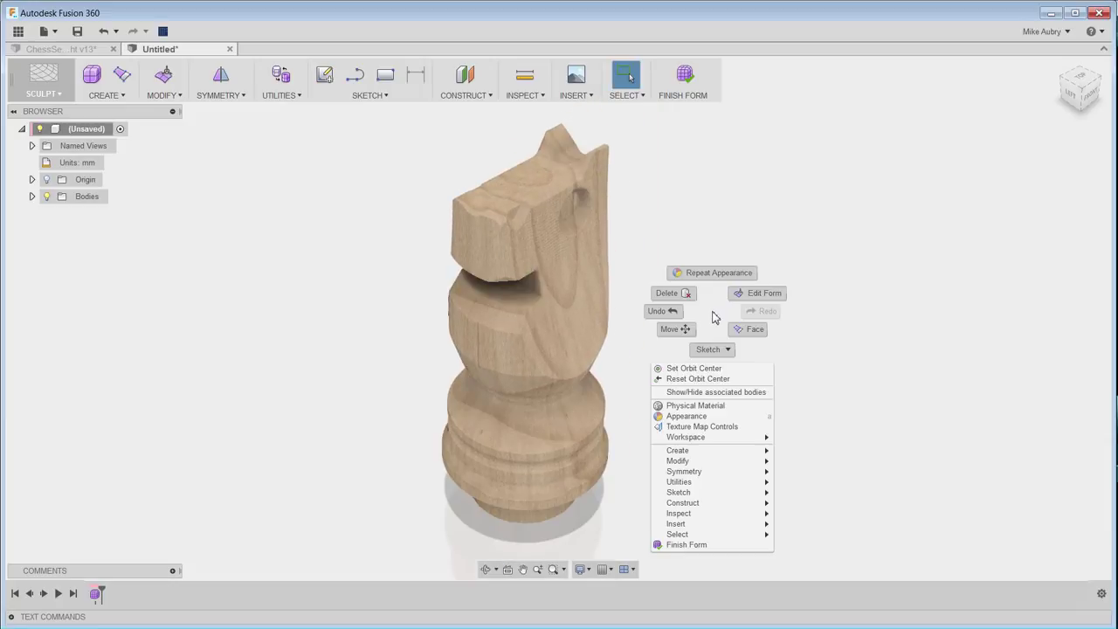
pyautogui.click(718, 428)
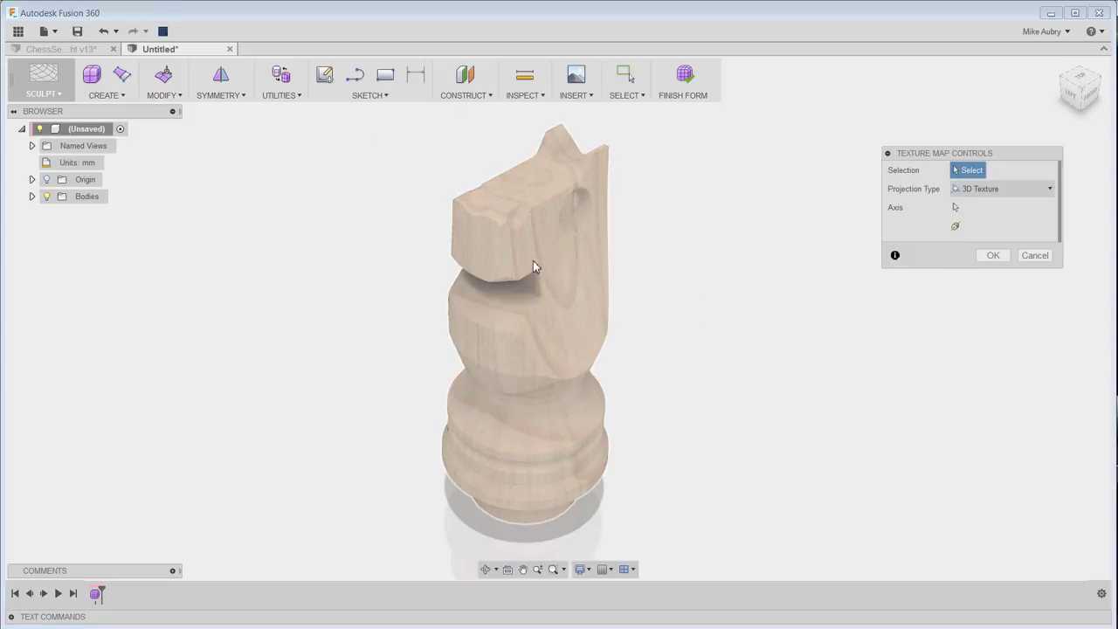
pyautogui.moveTo(524, 318); pyautogui.dragTo(475, 412)
pyautogui.press('Return')
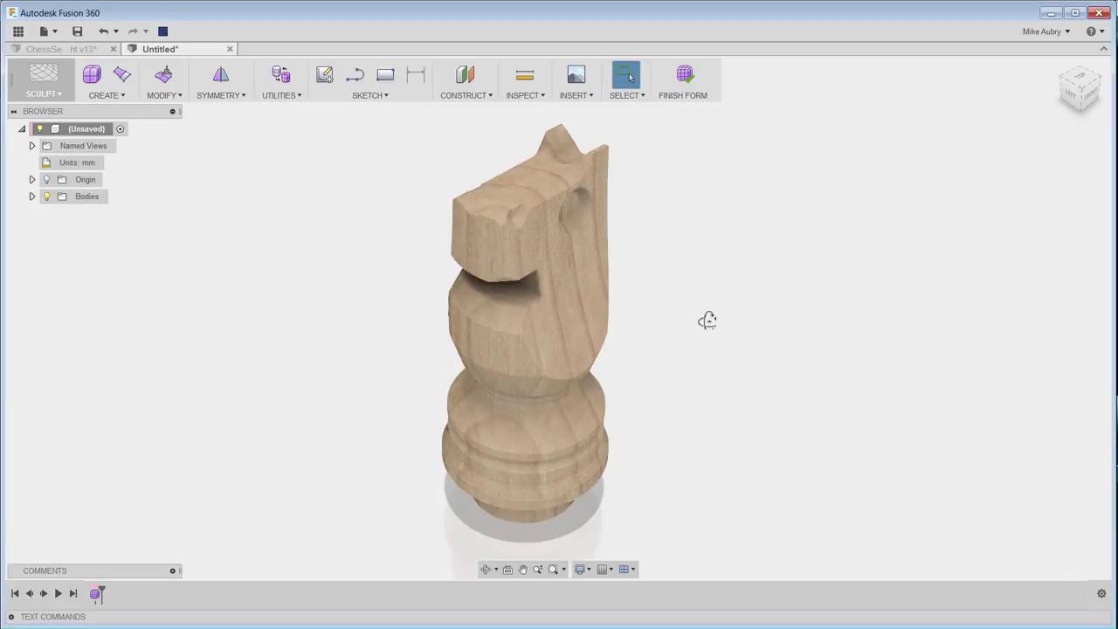
# Switch to the Render workspace and enable in-canvas rendering of the wooden knight
pyautogui.moveTo(705, 320)
pyautogui.keyDown('shift'); pyautogui.mouseDown(button='middle')
pyautogui.moveTo(716, 324)
pyautogui.moveTo(701, 318)
pyautogui.mouseUp(button='middle'); pyautogui.keyUp('shift')
pyautogui.click(52, 92)
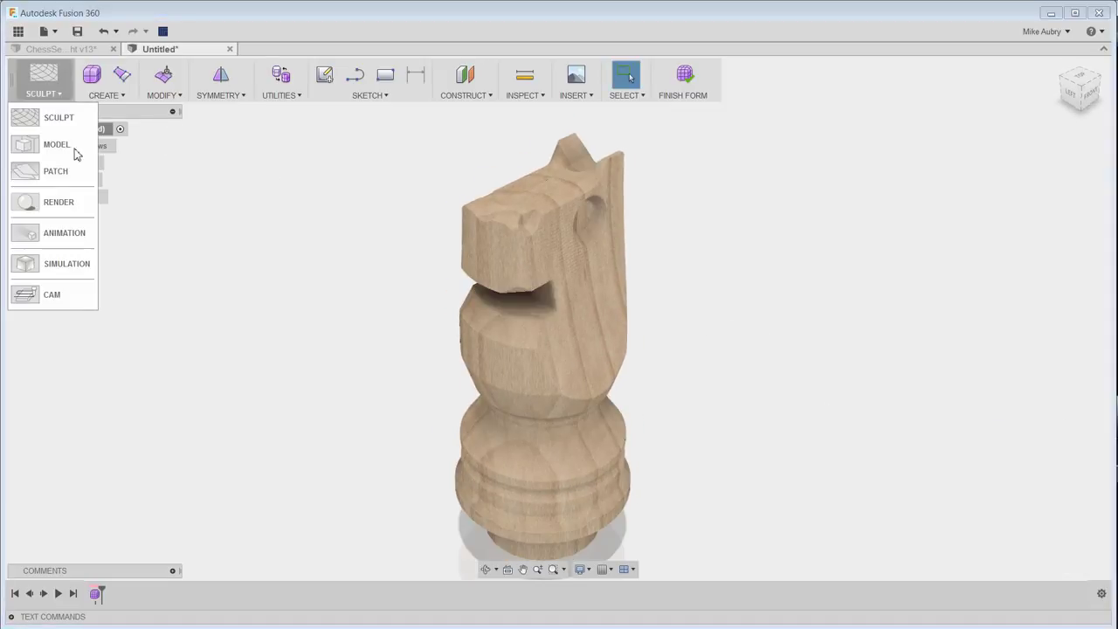
pyautogui.click(64, 203)
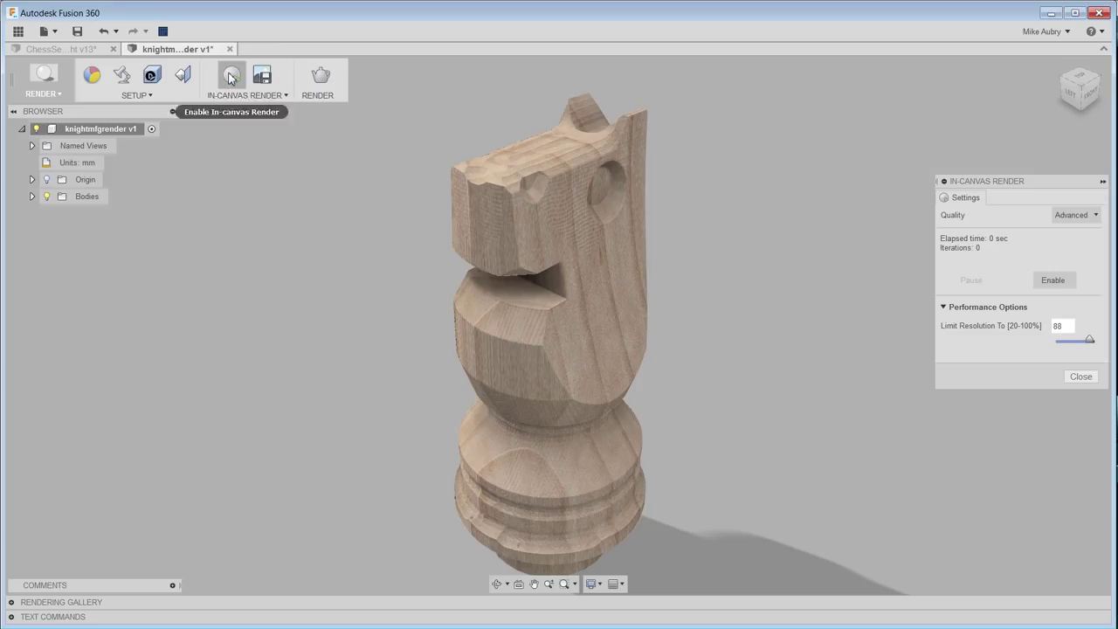
pyautogui.click(230, 75)
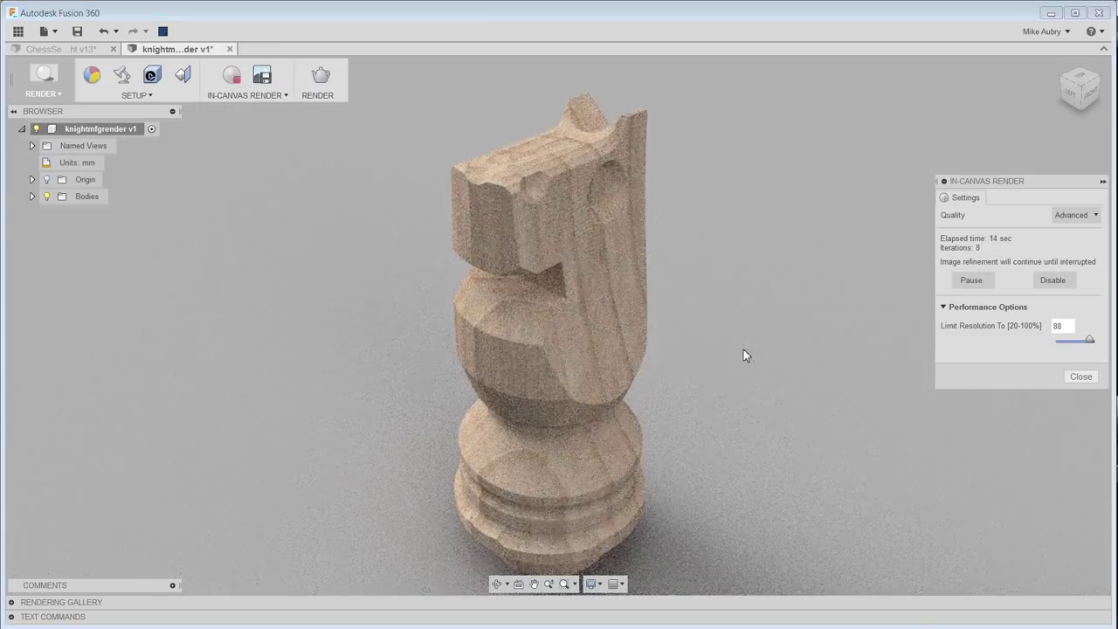